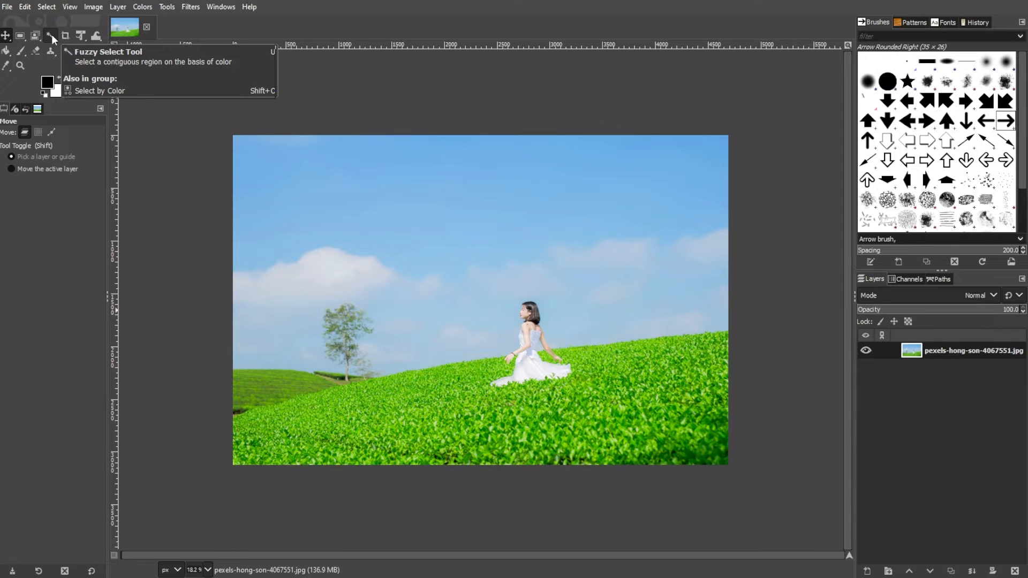
# - Select the blue sky with the Fuzzy Select tool
pyautogui.click(51, 35)
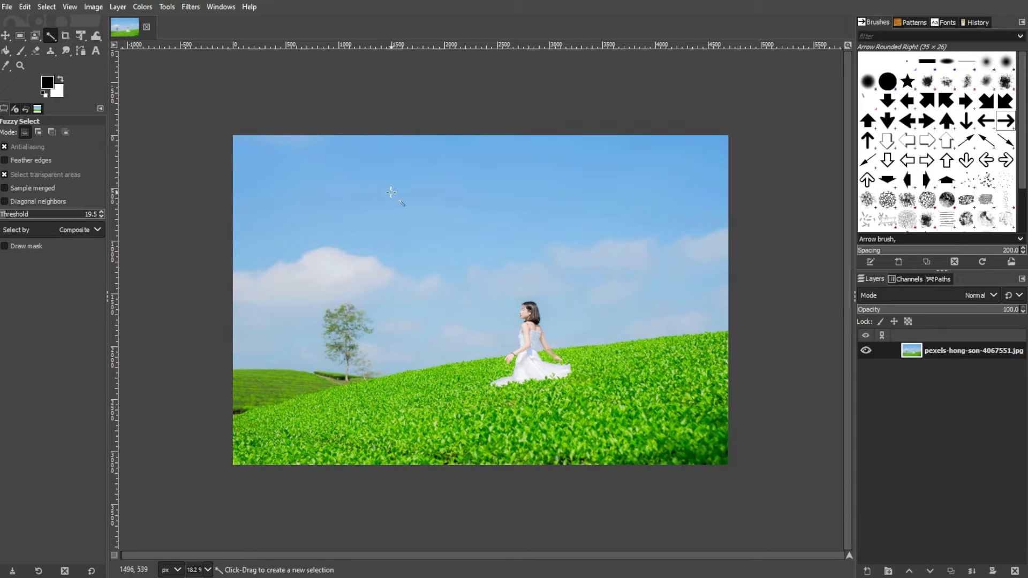
pyautogui.click(379, 205)
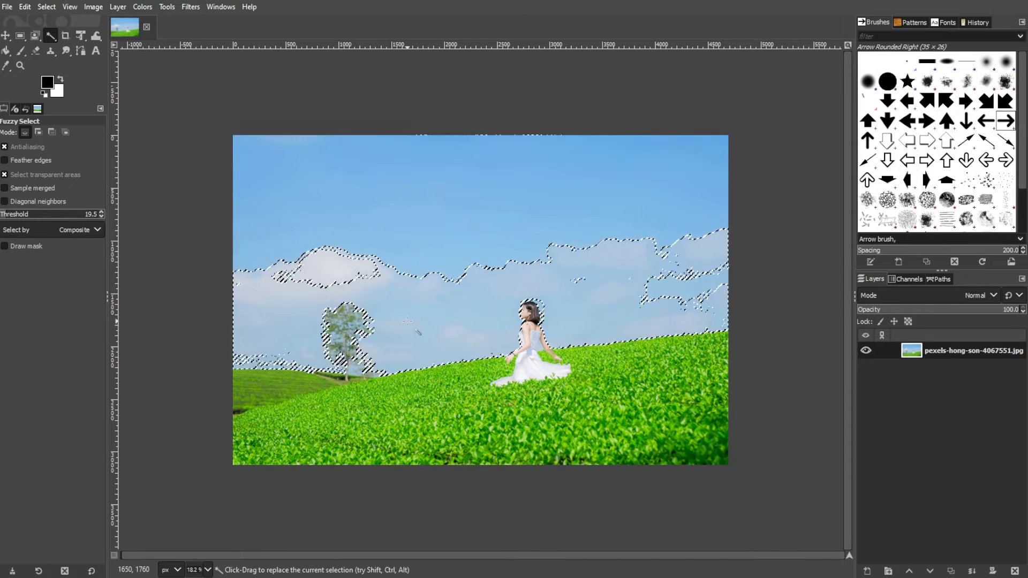
pyautogui.click(453, 179)
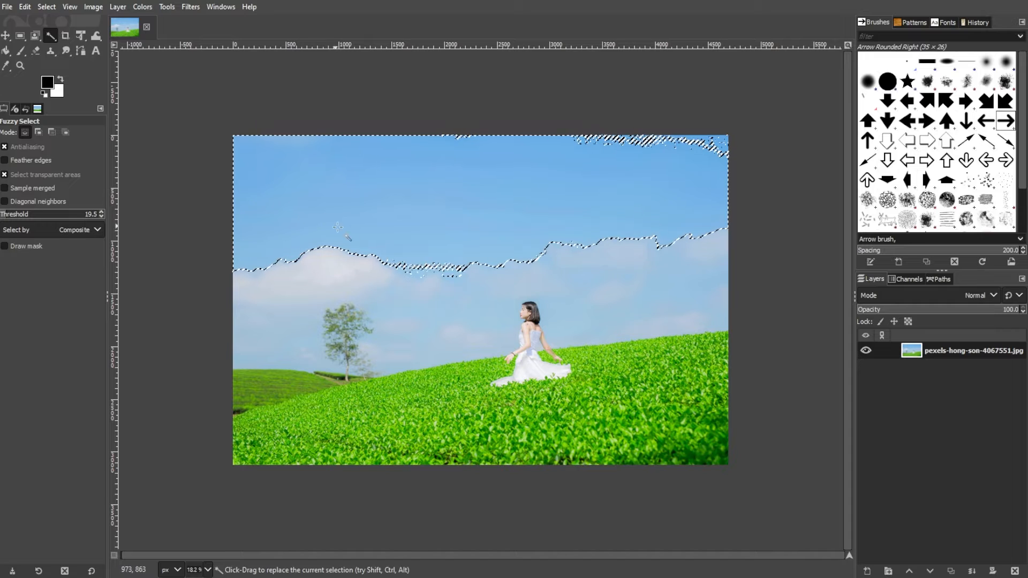
# - Add cloud areas to the sky selection in add mode
pyautogui.press('shift')
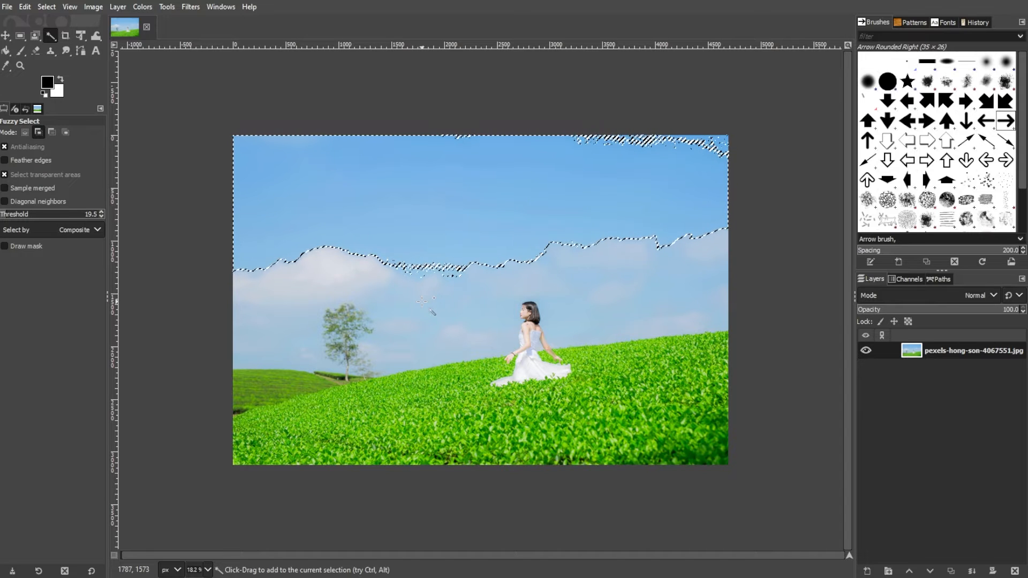
pyautogui.click(421, 302)
pyautogui.click(288, 283)
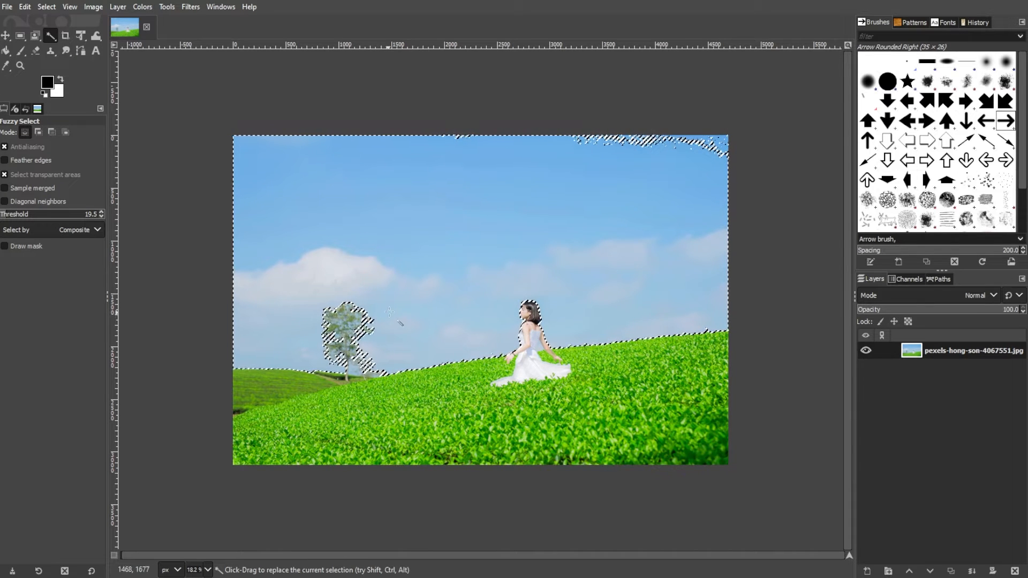
# - Make new fuzzy selections, ending with the large cloud beside the tree
pyautogui.keyDown('ctrl'); pyautogui.click(614, 195); pyautogui.keyUp('ctrl')
pyautogui.keyDown('ctrl'); pyautogui.click(571, 278); pyautogui.keyUp('ctrl')
pyautogui.keyDown('ctrl'); pyautogui.click(344, 274); pyautogui.keyUp('ctrl')
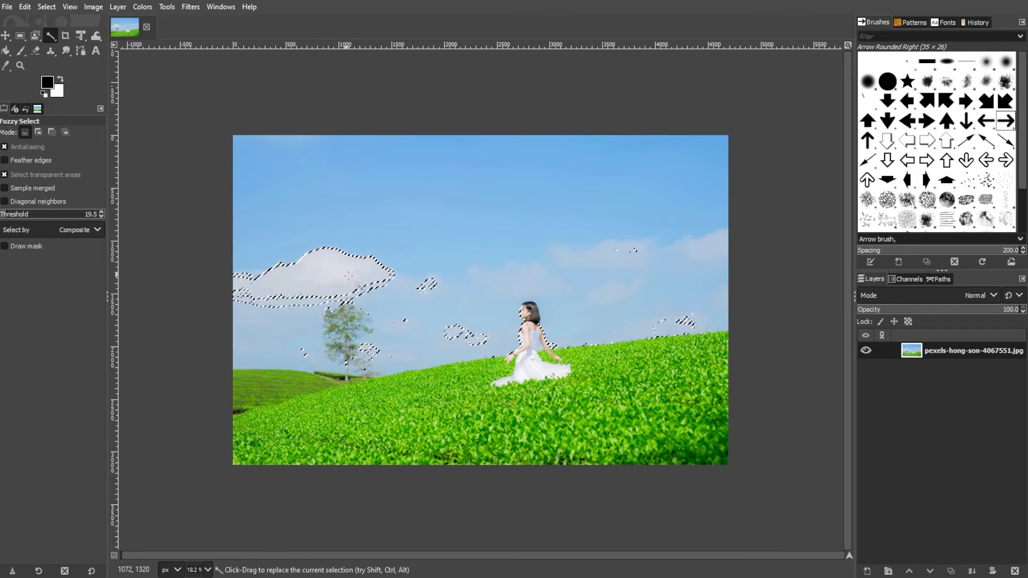
# - Intersect the cloud selection with neighbouring cloud areas
pyautogui.hotkey('ctrl', 'shift')
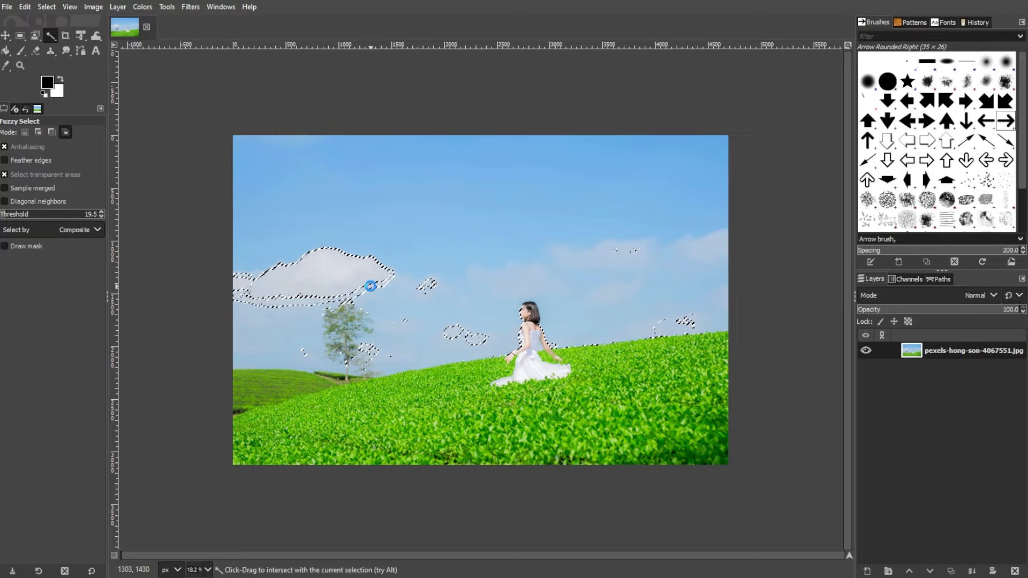
pyautogui.keyDown('ctrl'); pyautogui.keyDown('shift'); pyautogui.click(378, 275); pyautogui.keyUp('shift'); pyautogui.keyUp('ctrl')
pyautogui.keyDown('ctrl'); pyautogui.keyDown('shift'); pyautogui.click(415, 273); pyautogui.keyUp('shift'); pyautogui.keyUp('ctrl')
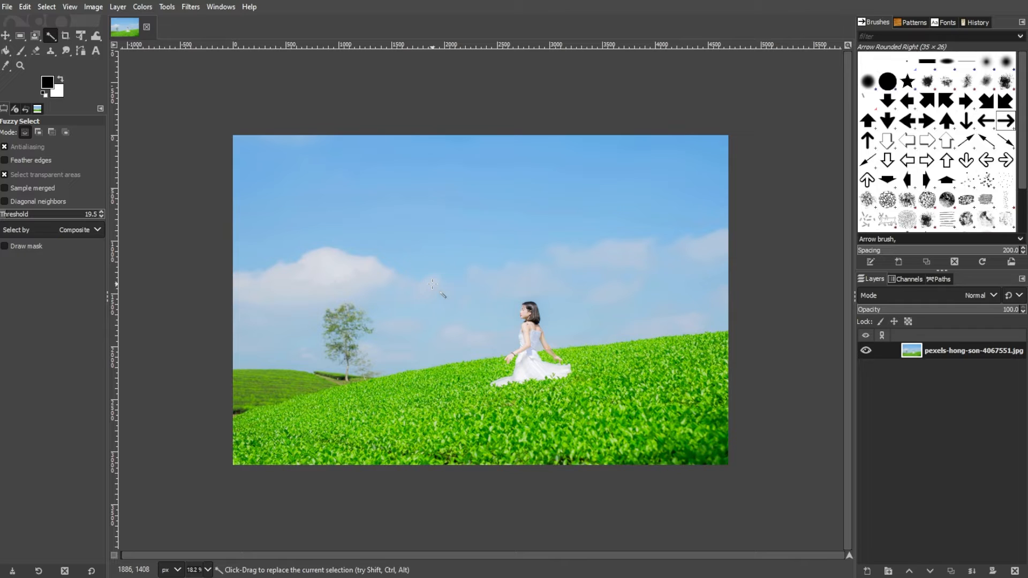
# - Enable Feather edges, select the sky and delete it
pyautogui.click(67, 161)
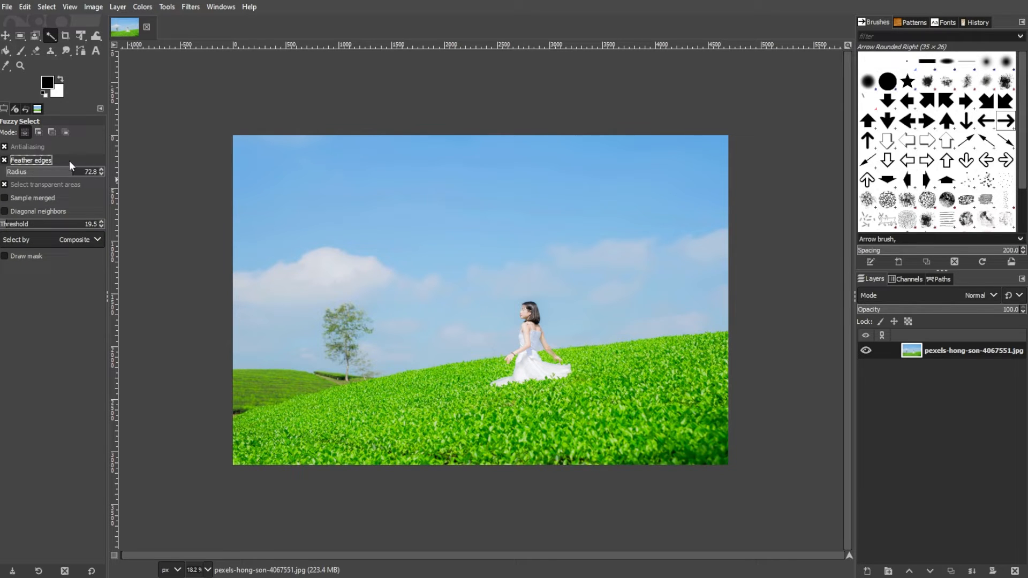
pyautogui.click(415, 187)
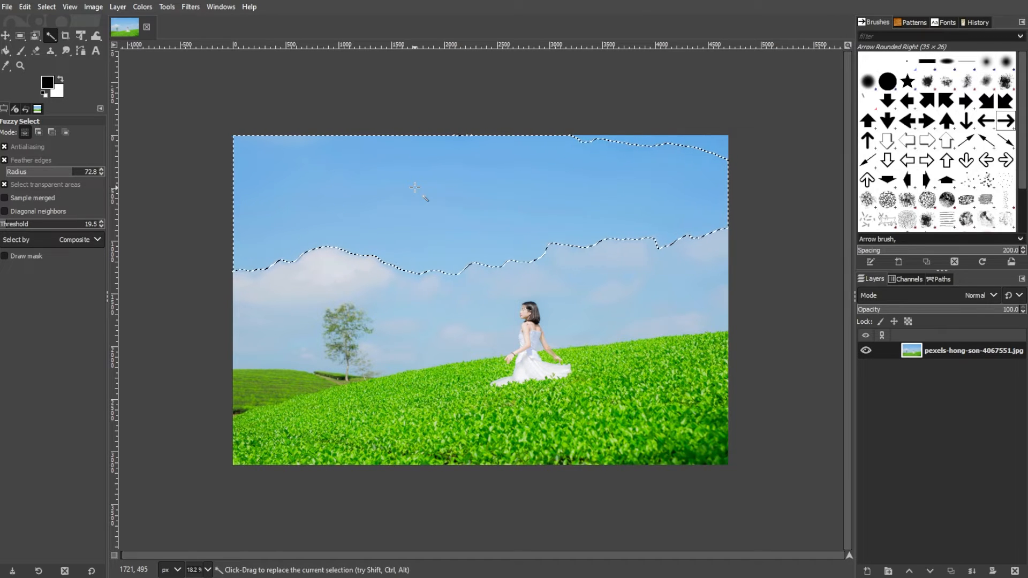
pyautogui.press('Delete')
# - Set the feather radius to about 86.7 and delete the feathered sky selection again
pyautogui.moveTo(70, 172); pyautogui.dragTo(188, 218)
pyautogui.hotkey('ctrl', 'z')
pyautogui.moveTo(85, 171)
pyautogui.mouseDown()
pyautogui.moveTo(11, 172)
pyautogui.moveTo(86, 173)
pyautogui.mouseUp()
pyautogui.press('Delete')
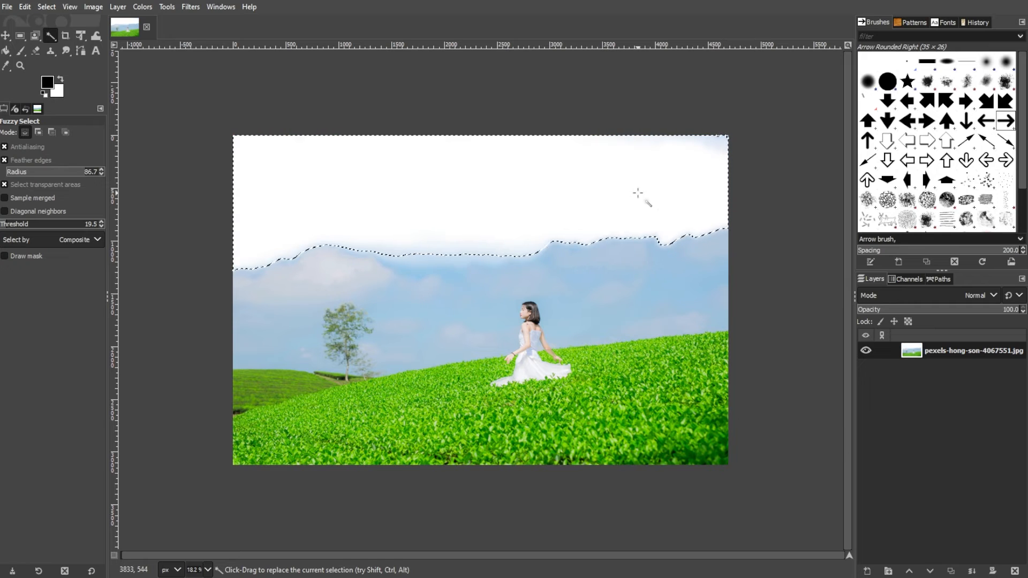
# - Reduce the feather radius to about 0.4, reselect the sky and undo the deletion
pyautogui.scroll(6, 337, 249)
pyautogui.scroll(-1, 519, 308)
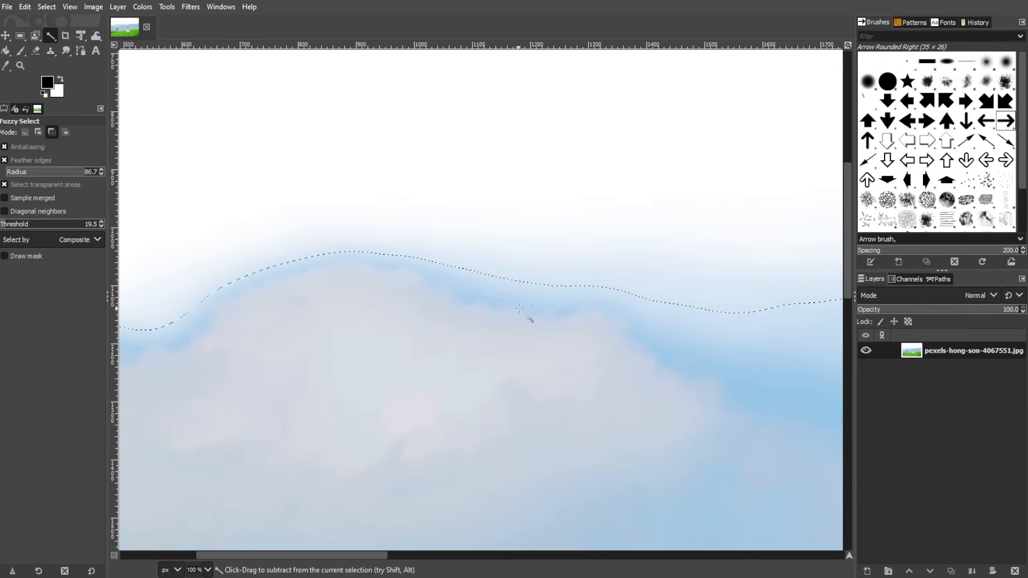
pyautogui.hotkey('ctrl', 'shift', 'a')
pyautogui.moveTo(64, 172); pyautogui.dragTo(12, 171)
pyautogui.click(455, 219)
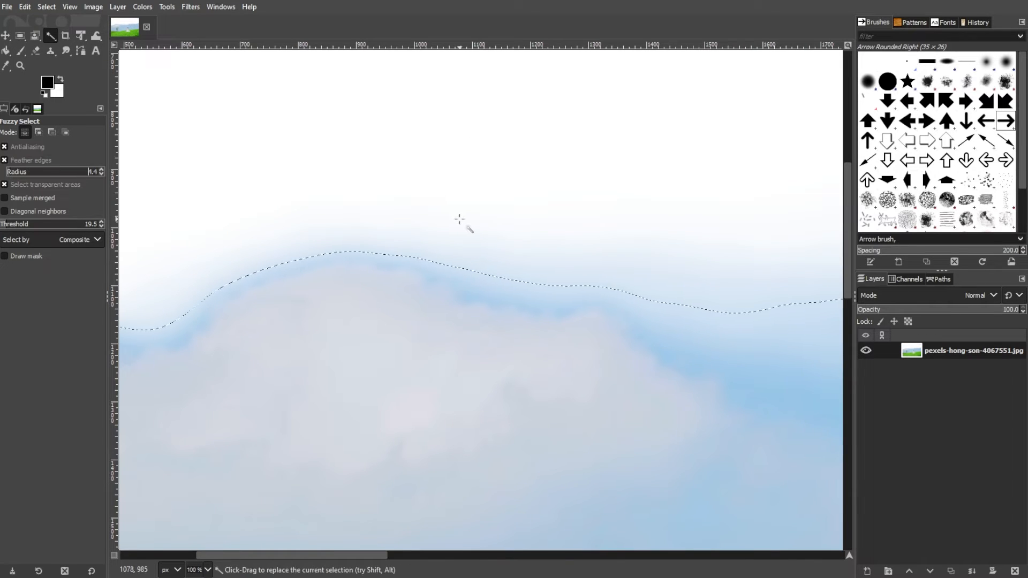
pyautogui.hotkey('ctrl', 'z')
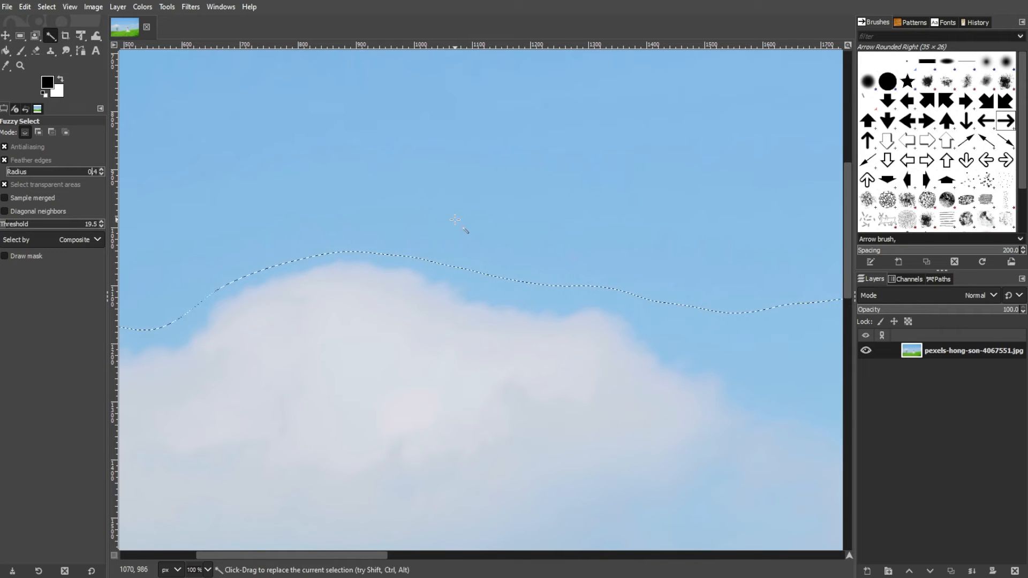
# - Delete the sky selection, deselect, and undo the last three actions
pyautogui.click(587, 221)
pyautogui.press('Delete')
pyautogui.hotkey('ctrl', 'shift', 'a')
pyautogui.hotkey('ctrl', 'z')
pyautogui.hotkey('ctrl', 'z')
pyautogui.hotkey('ctrl', 'z')
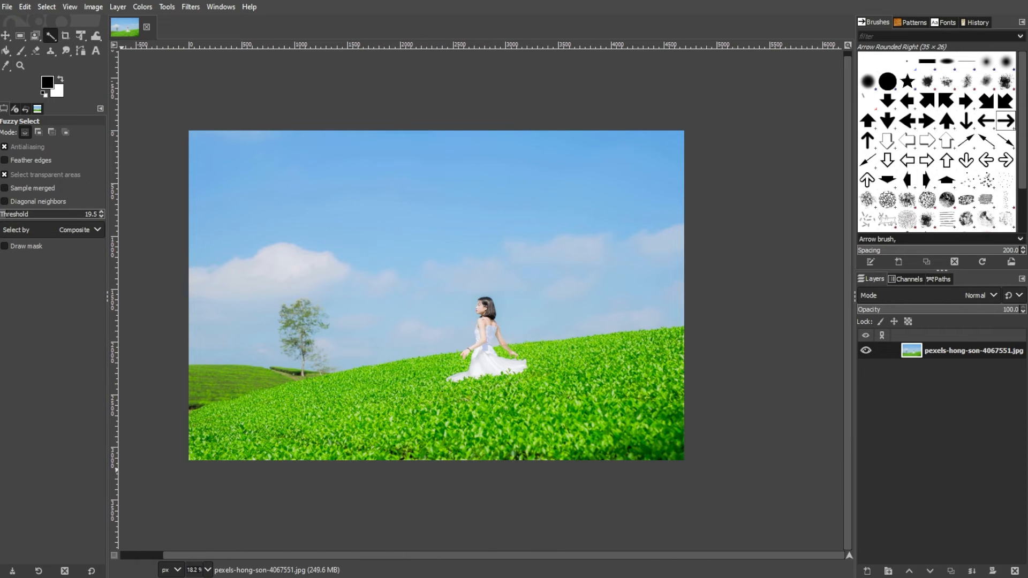
# - Enable Diagonal neighbors and select the sky with one fuzzy click
pyautogui.click(7, 189)
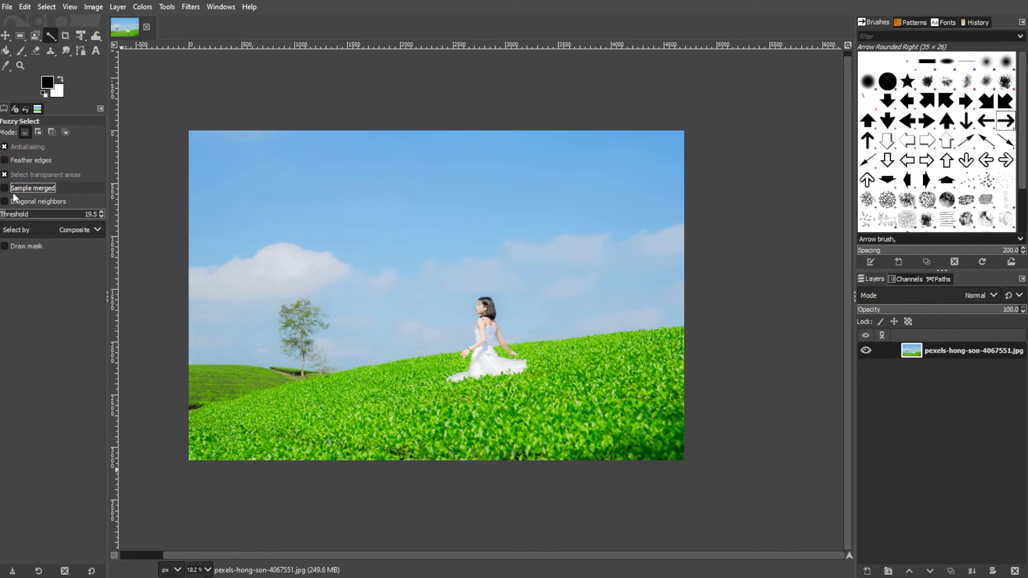
pyautogui.click(6, 202)
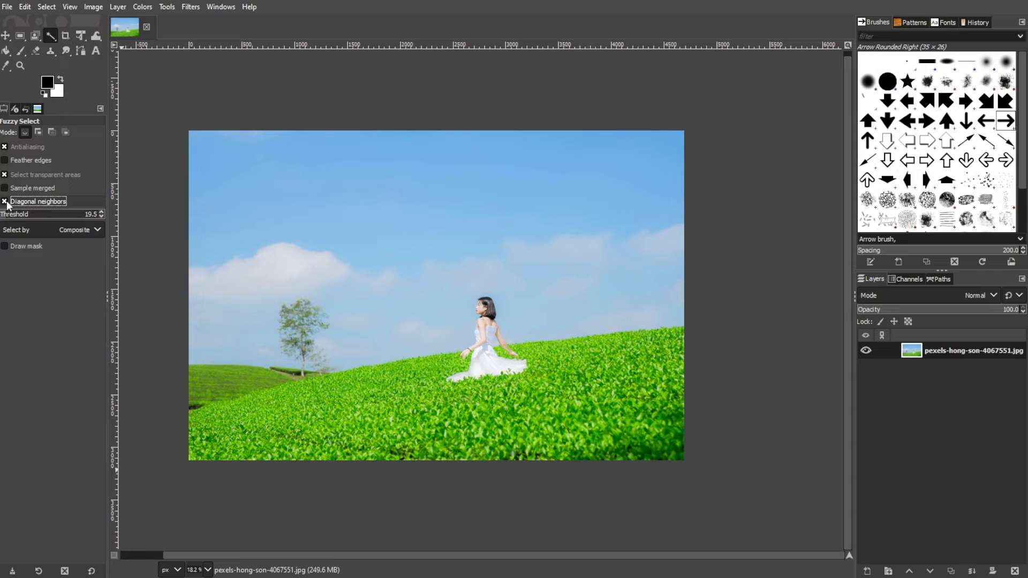
pyautogui.click(342, 179)
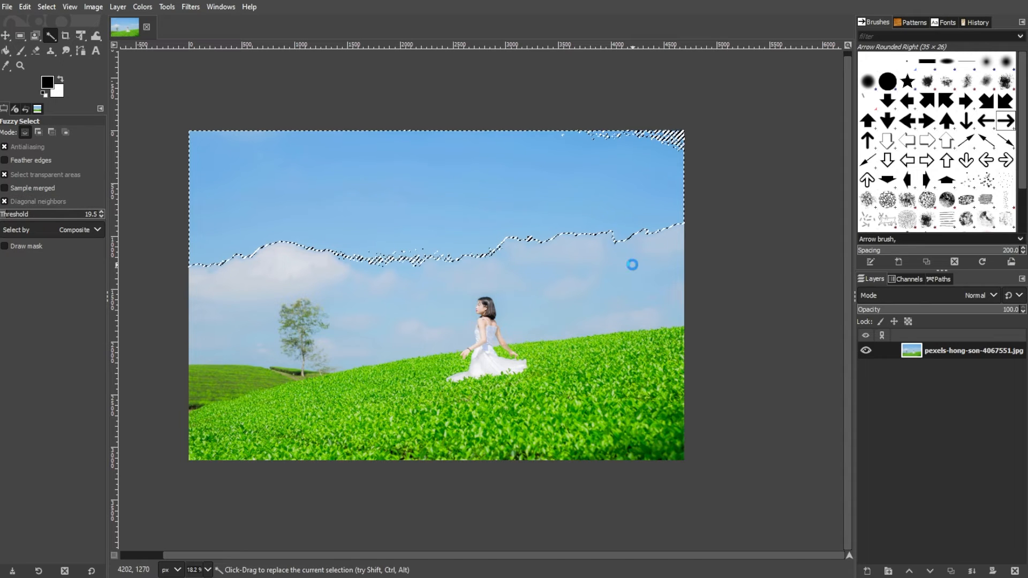
# - Try a threshold-adjusting fuzzy selection around the tree, then deselect
pyautogui.keyDown('ctrl'); pyautogui.click(608, 185); pyautogui.keyUp('ctrl')
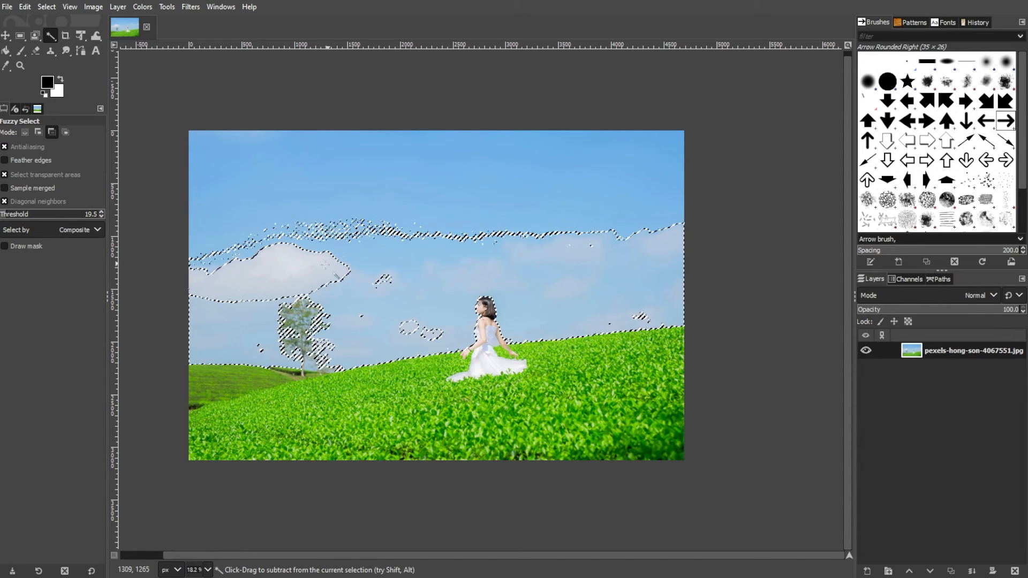
pyautogui.moveTo(282, 266); pyautogui.dragTo(347, 276)
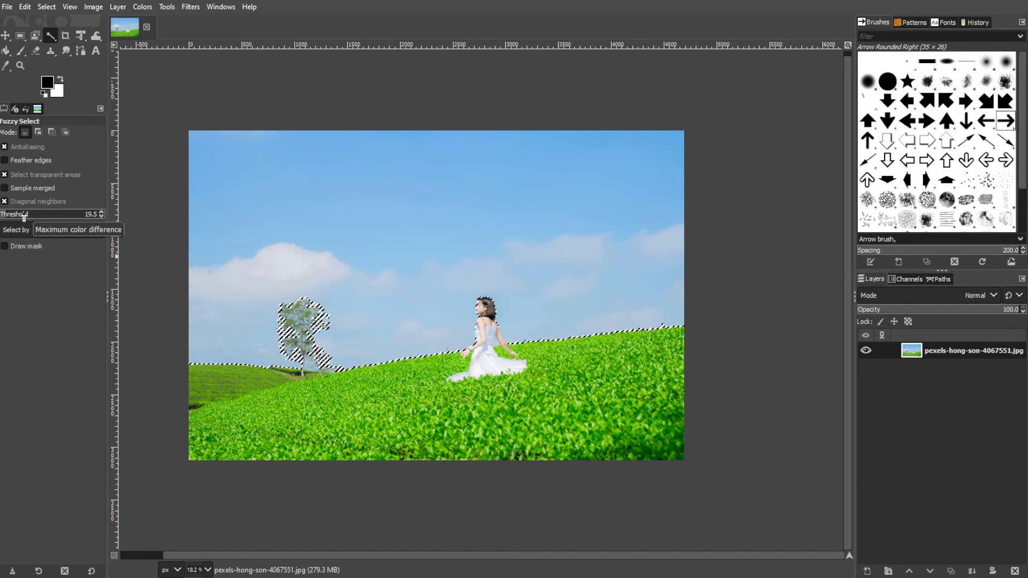
pyautogui.hotkey('ctrl', 'shift', 'a')
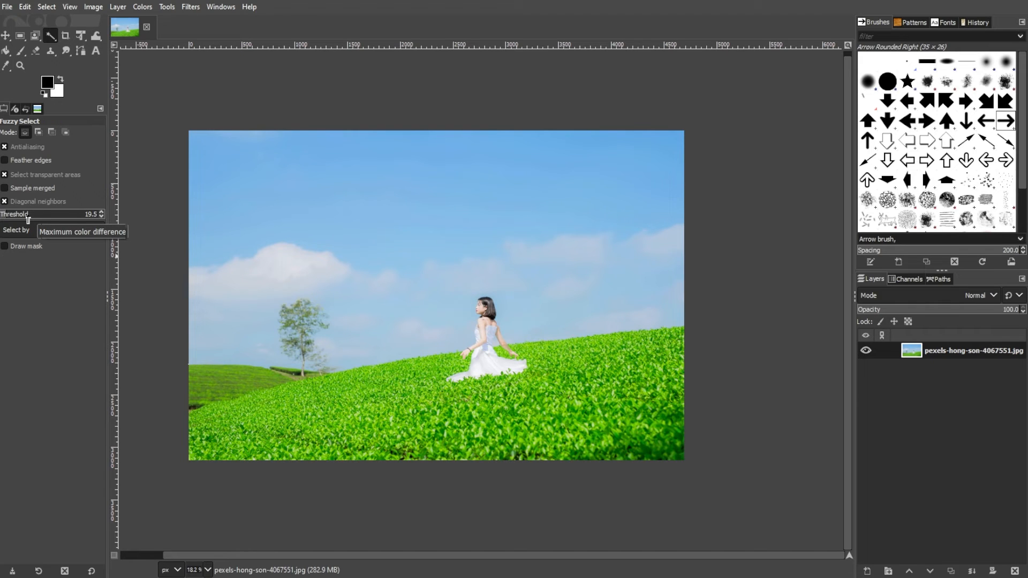
# - Set the threshold to 0 and select small patches of the sky
pyautogui.moveTo(16, 217); pyautogui.dragTo(1, 217)
pyautogui.click(385, 201)
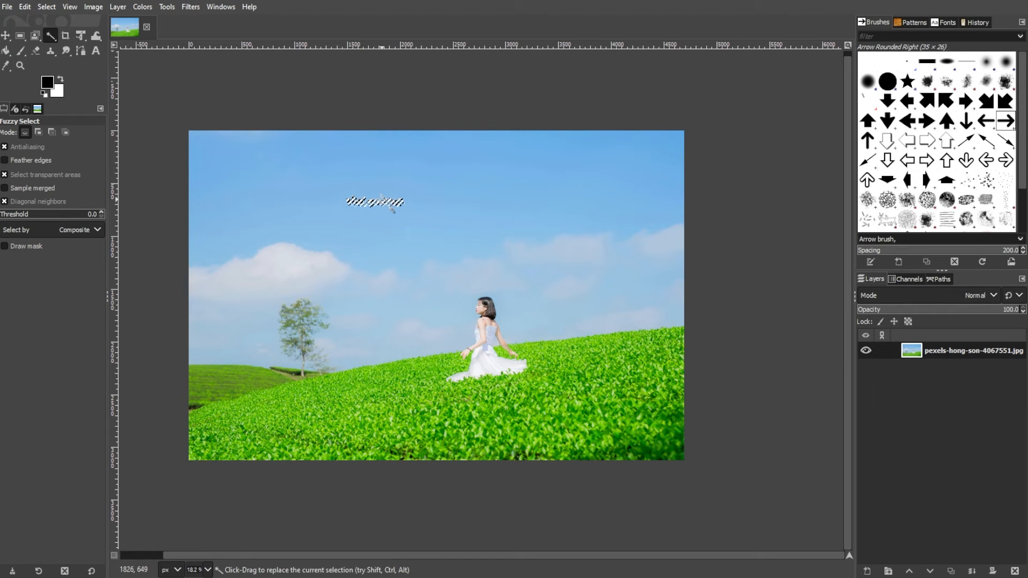
pyautogui.click(382, 200)
pyautogui.click(383, 204)
pyautogui.click(405, 204)
pyautogui.click(408, 203)
# - Raise the threshold to 255, select the whole image with one click, and deselect
pyautogui.moveTo(32, 217); pyautogui.dragTo(97, 216)
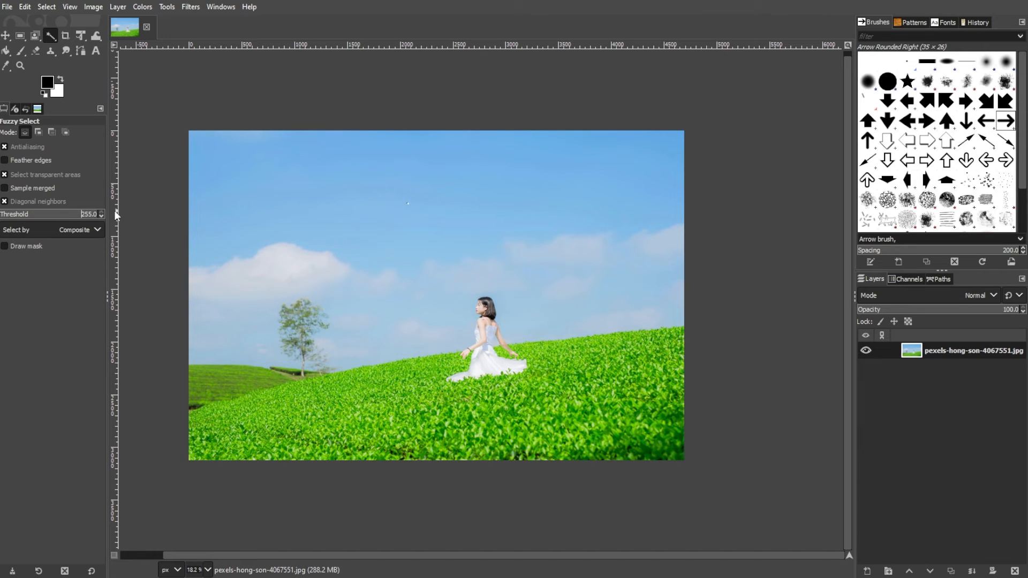
pyautogui.click(396, 188)
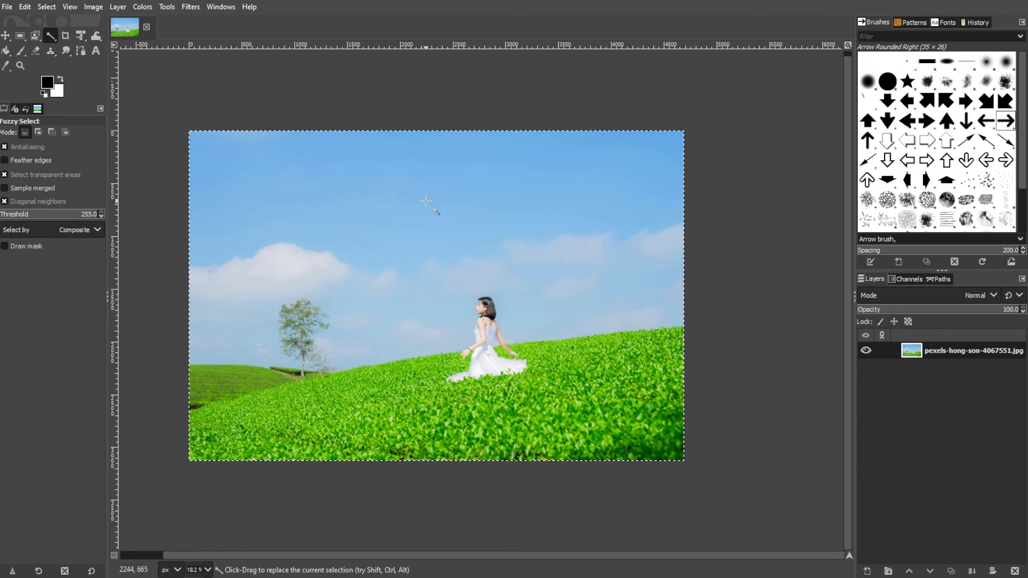
pyautogui.hotkey('ctrl', 'shift', 'a')
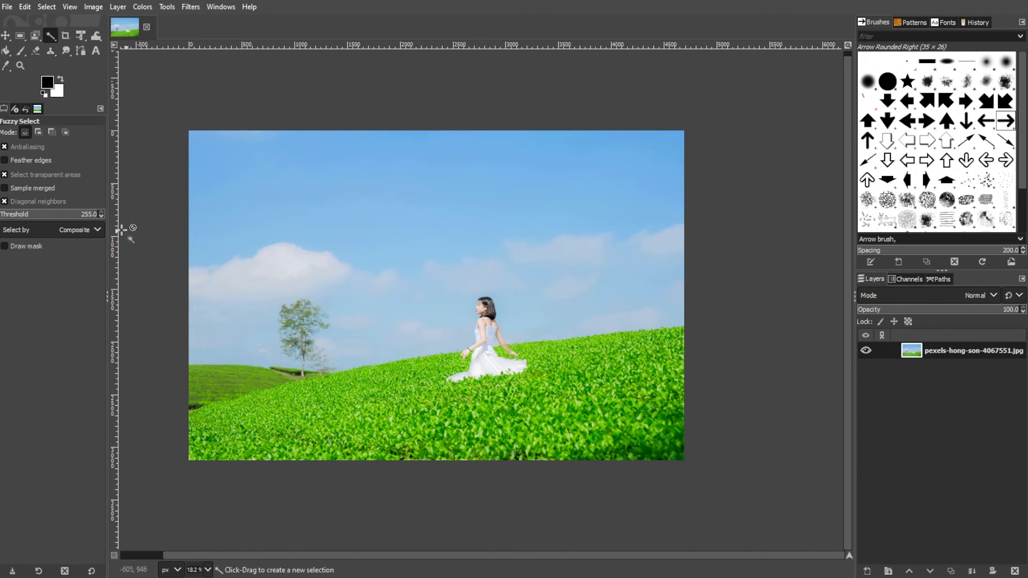
# - Keep Select by on Composite and set the Fuzzy Select threshold to 16.5
pyautogui.click(82, 233)
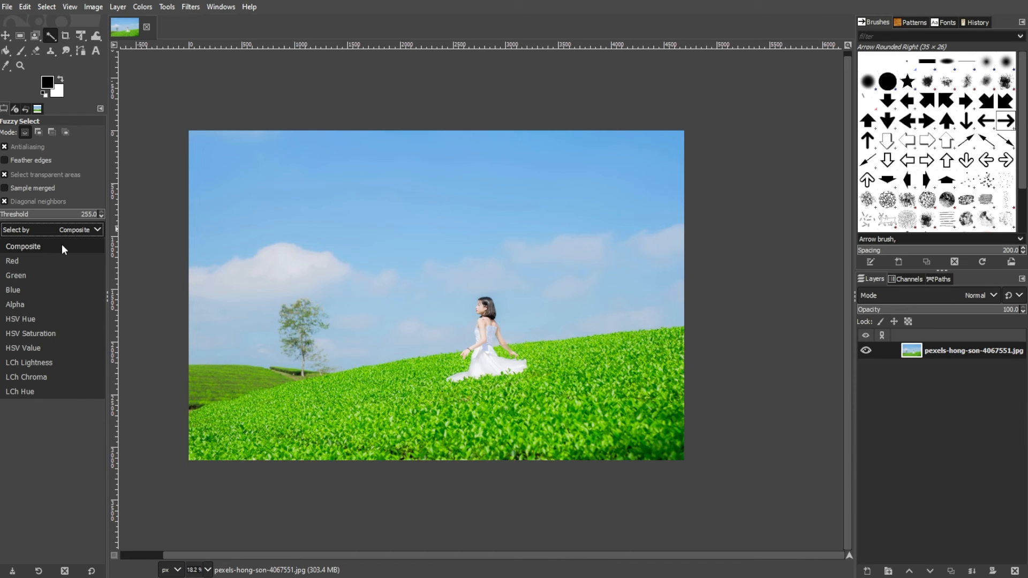
pyautogui.click(50, 230)
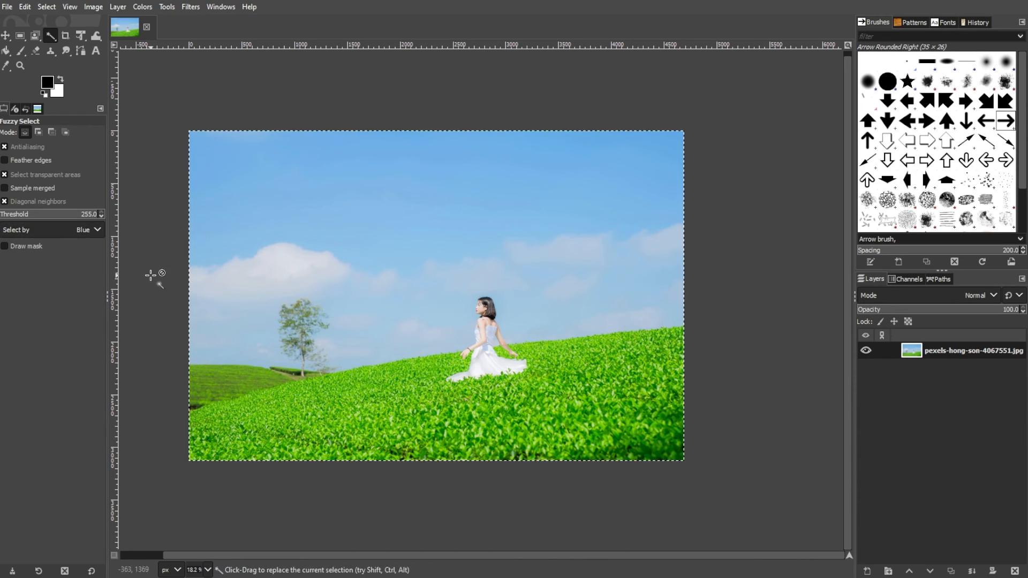
pyautogui.click(7, 215)
# - Select the sky and clouds in add mode and delete them
pyautogui.click(428, 185)
pyautogui.keyDown('shift'); pyautogui.click(665, 268); pyautogui.keyUp('shift')
pyautogui.keyDown('shift'); pyautogui.click(229, 291); pyautogui.keyUp('shift')
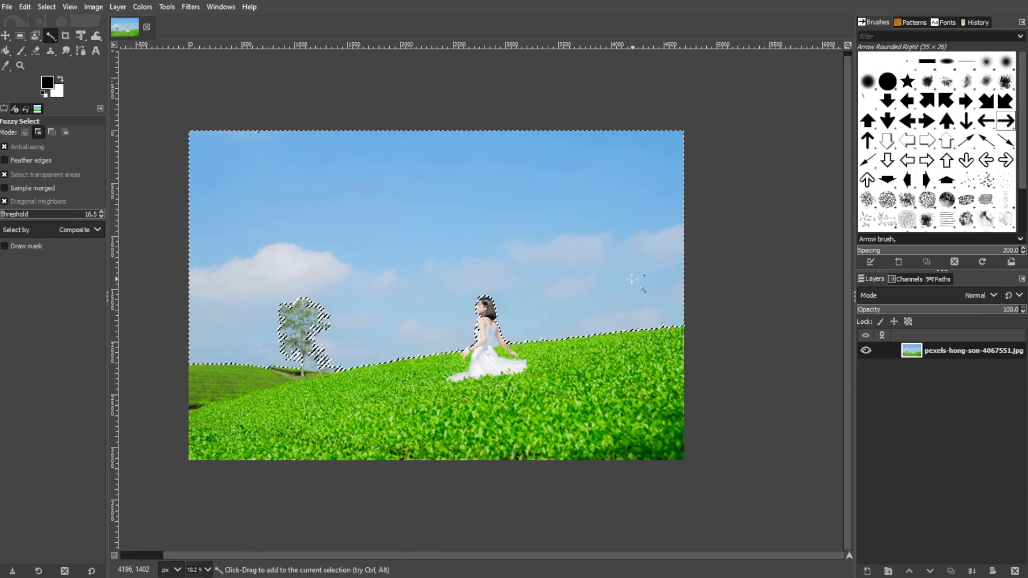
pyautogui.press('Delete')
# - Delete leftover sky fragments around the tree
pyautogui.scroll(8, 301, 364)
pyautogui.click(449, 342)
pyautogui.press('Delete')
pyautogui.click(466, 225)
pyautogui.press('Delete')
# - Delete the remaining sky patches inside the tree's foliage and deselect
pyautogui.scroll(-3, 472, 262)
pyautogui.click(385, 142)
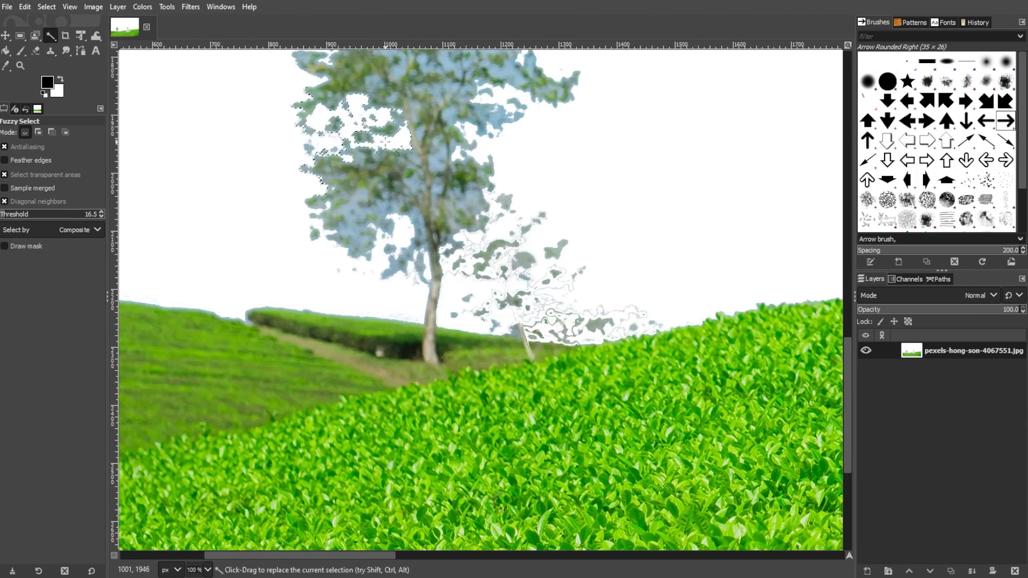
pyautogui.scroll(-4, 385, 142)
pyautogui.click(323, 210)
pyautogui.press('Delete')
pyautogui.click(325, 221)
pyautogui.press('Delete')
pyautogui.hotkey('ctrl', 'shift', 'a')
# - Erase the tree and its remnants with the Eraser using a Hardness 100 brush at size 284
pyautogui.click(35, 51)
pyautogui.click(9, 167)
pyautogui.click(49, 199)
pyautogui.click(33, 186)
pyautogui.moveTo(300, 187)
pyautogui.mouseDown()
pyautogui.moveTo(307, 229)
pyautogui.moveTo(334, 270)
pyautogui.mouseUp()
pyautogui.scroll(-3, 397, 229)
pyautogui.scroll(2, 421, 252)
pyautogui.moveTo(266, 321)
pyautogui.mouseDown()
pyautogui.moveTo(338, 303)
pyautogui.moveTo(346, 335)
pyautogui.mouseUp()
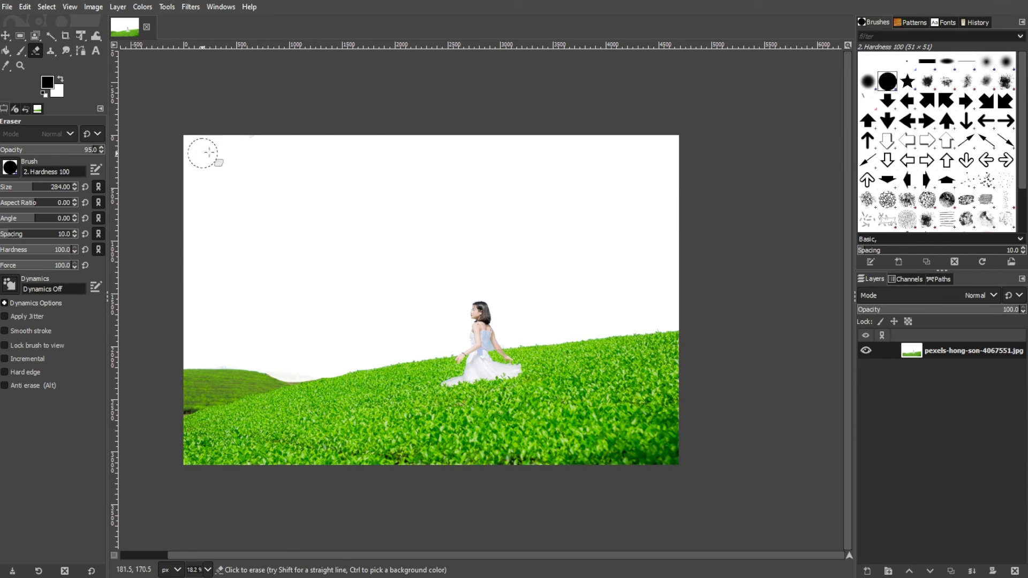